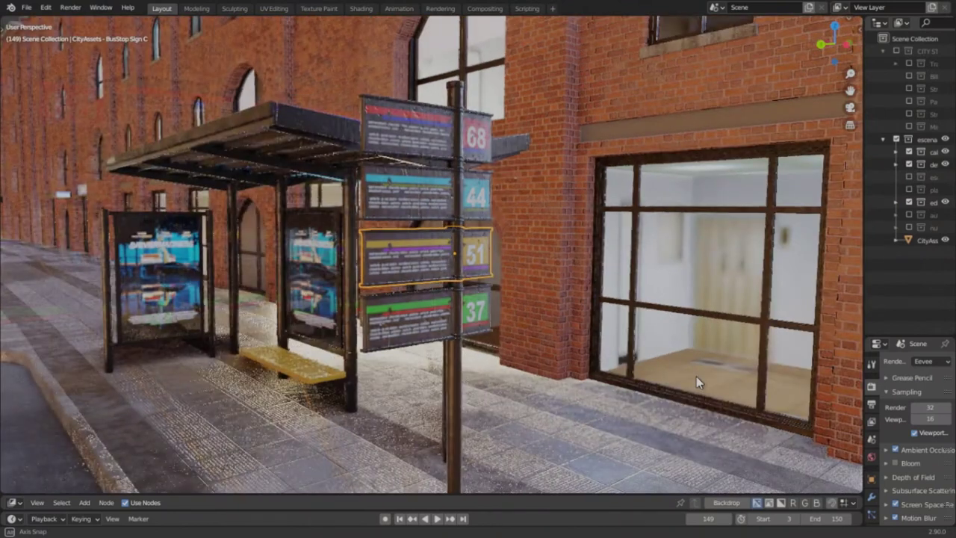
Select the bus stop, pull back to view it along the street, then frame the no-parking sign
{"action": "left_click", "coordinate": [320, 389]}
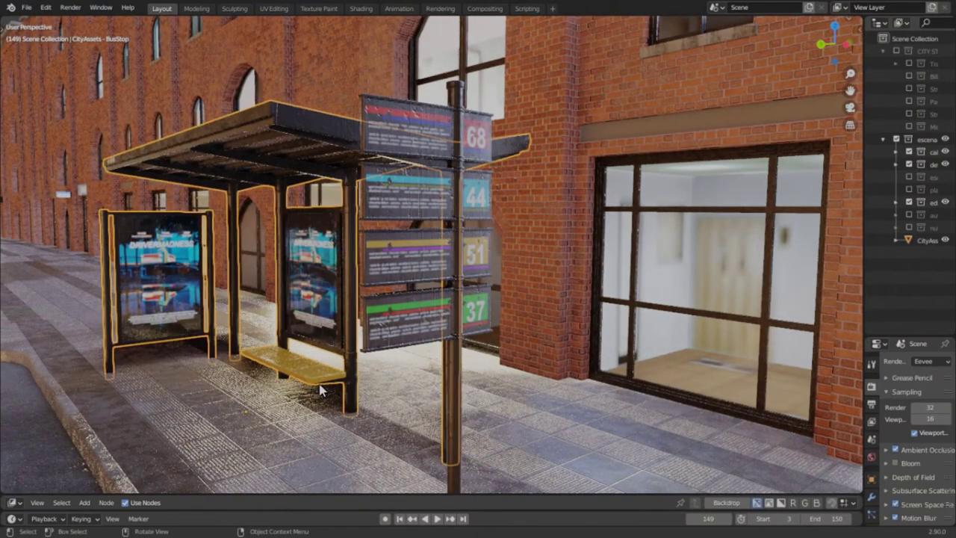
{"action": "middle_click_drag", "start_coordinate": [320, 389], "coordinate": [375, 403]}
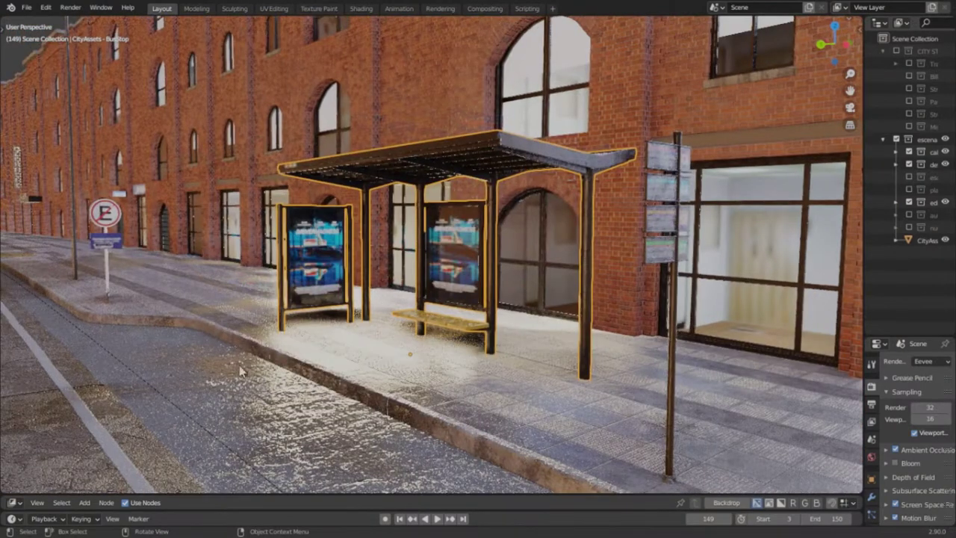
{"action": "key", "text": "alt+a"}
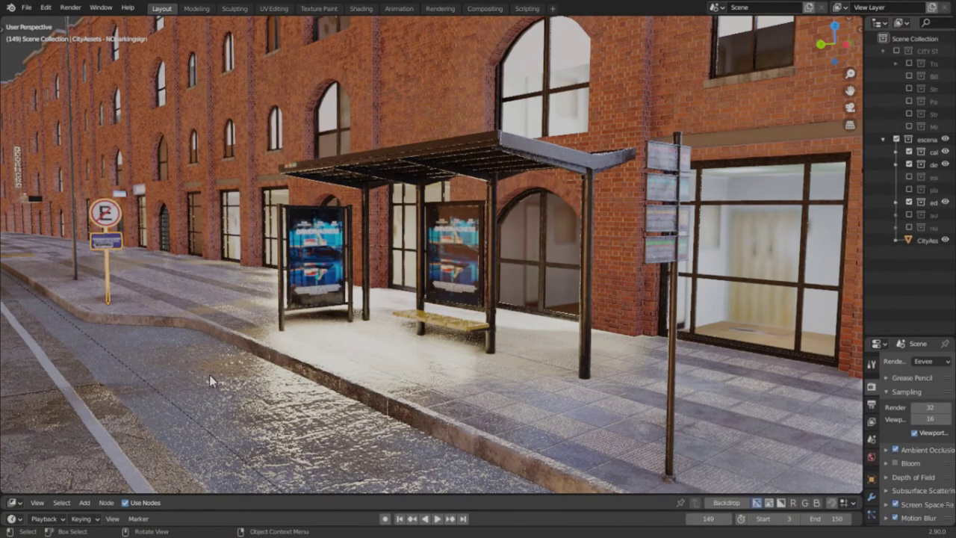
{"action": "key", "text": "KP_Decimal"}
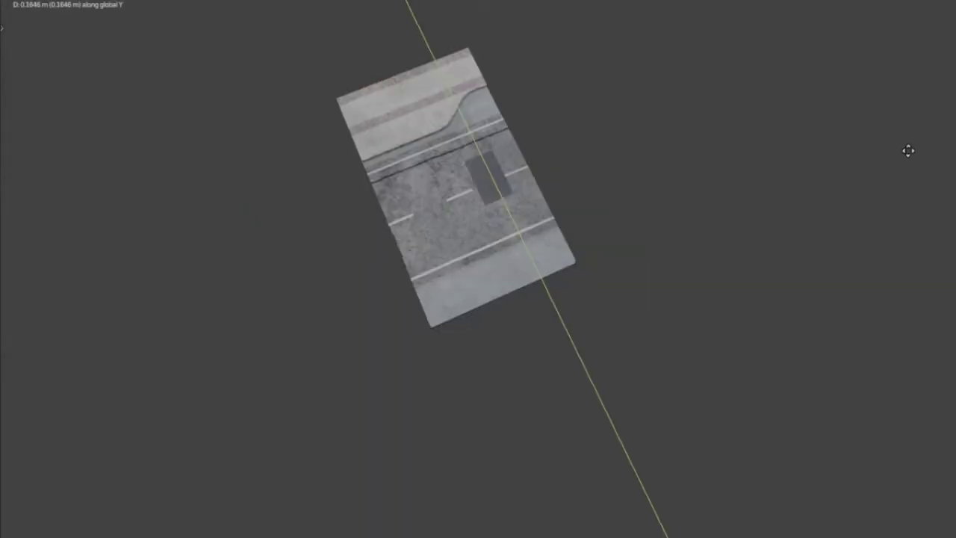
Try a 6 m road-tile length along Y, then remove it to keep the shorter tile
{"action": "type", "text": "6"}
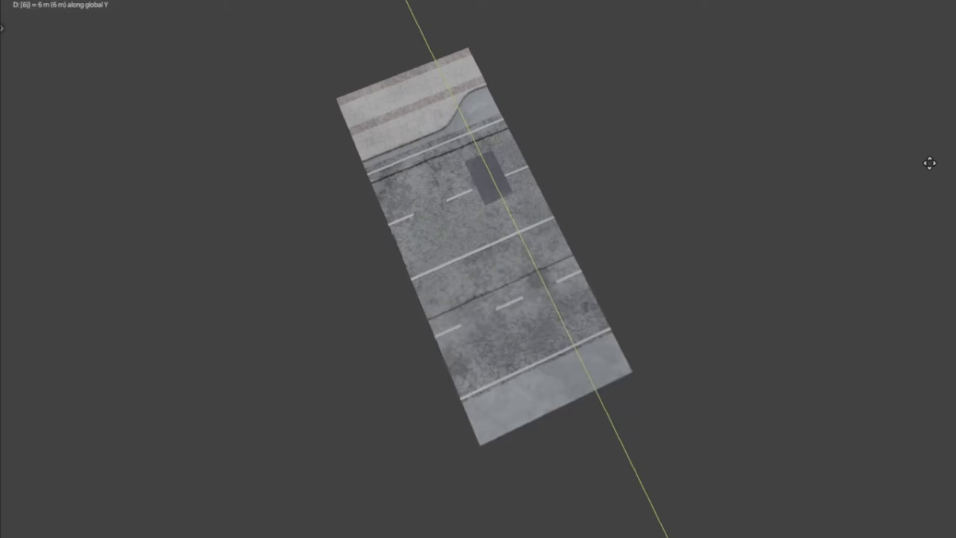
{"action": "key", "text": "BackSpace"}
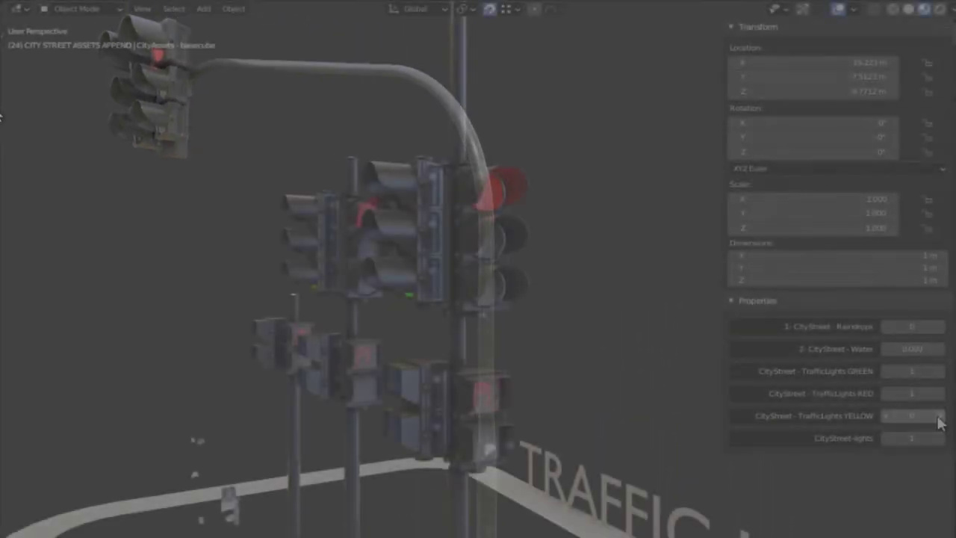
Set TrafficLights RED to 0 for green signals and add a linked signal-head copy mirrored along Y
{"action": "left_click", "coordinate": [883, 393]}
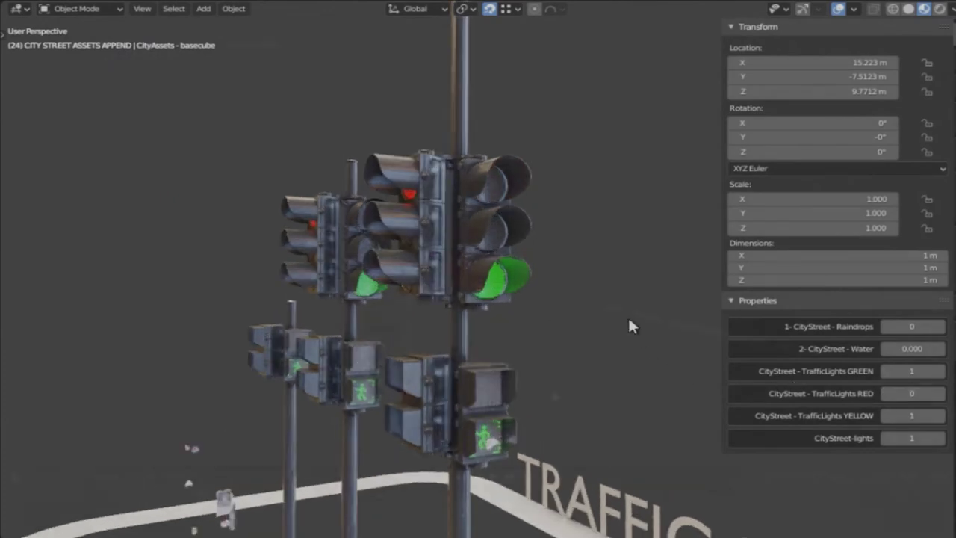
{"action": "key", "text": "x"}
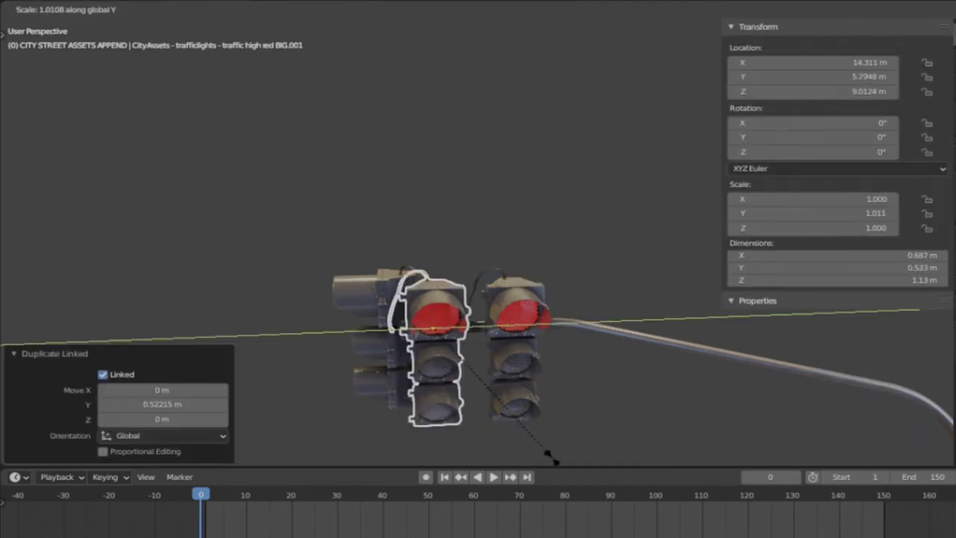
{"action": "left_click", "coordinate": [552, 454]}
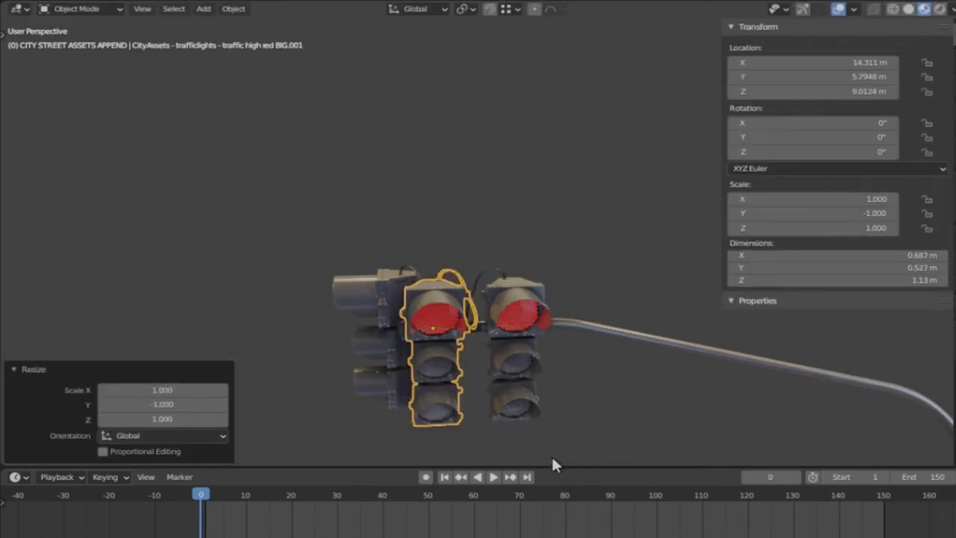